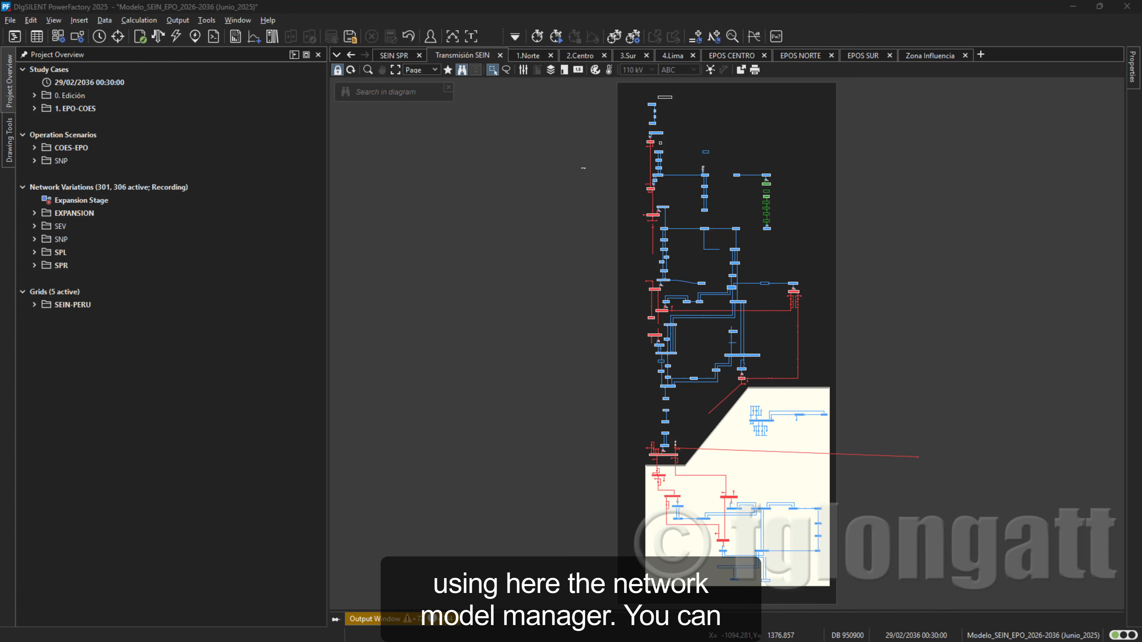
- Review the substation and busbar lists in the Network Model Manager, and minimize the manager window
{"action": "left_click_drag", "start_coordinate": [0, 254], "coordinate": [558, 167]}
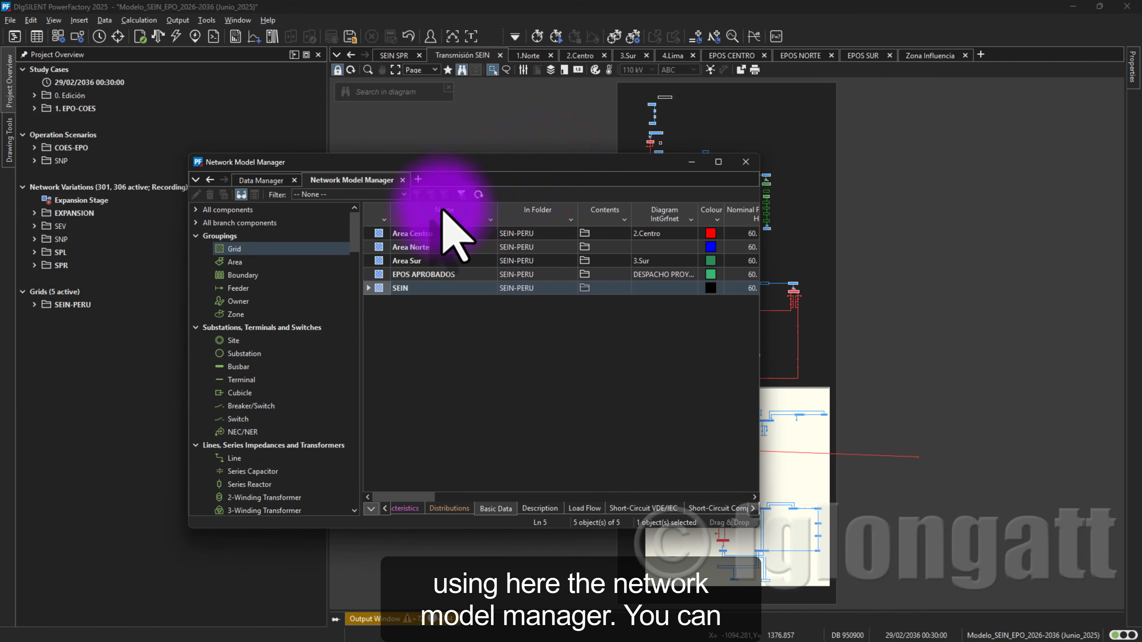
{"action": "left_click", "coordinate": [265, 354]}
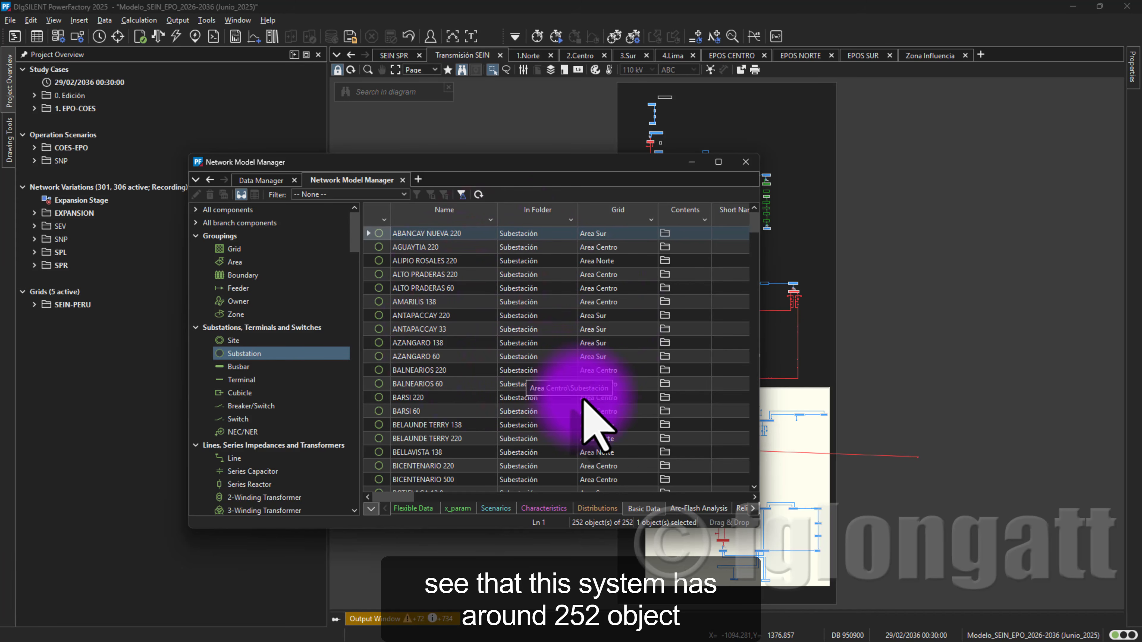
{"action": "scroll", "coordinate": [584, 407], "scroll_direction": "down", "scroll_amount": 20}
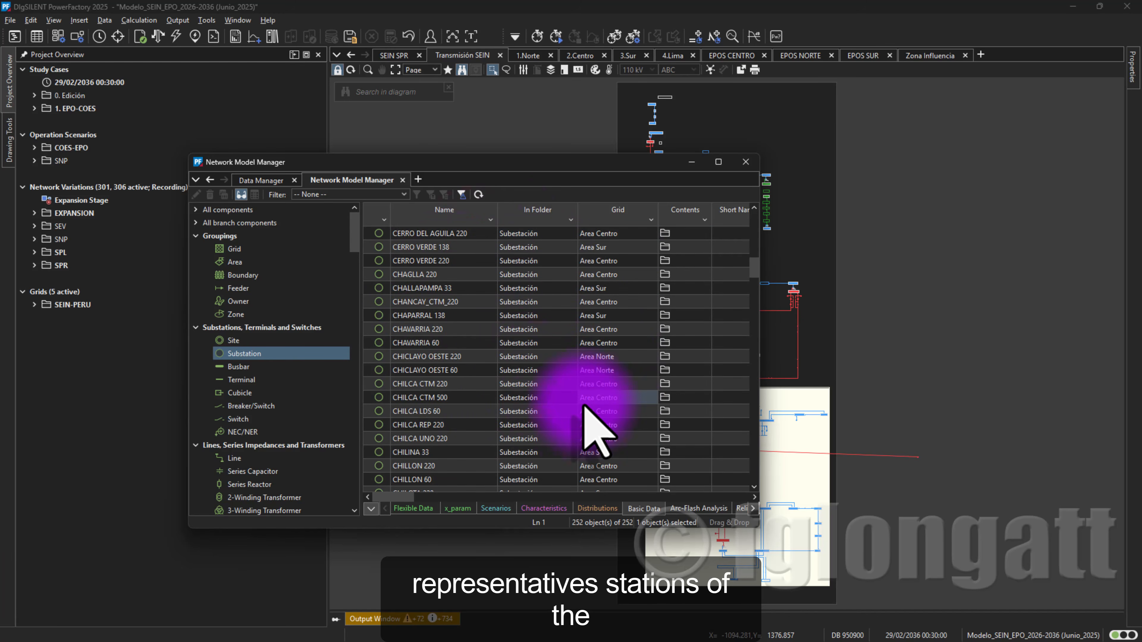
{"action": "scroll", "coordinate": [584, 407], "scroll_direction": "down", "scroll_amount": 20}
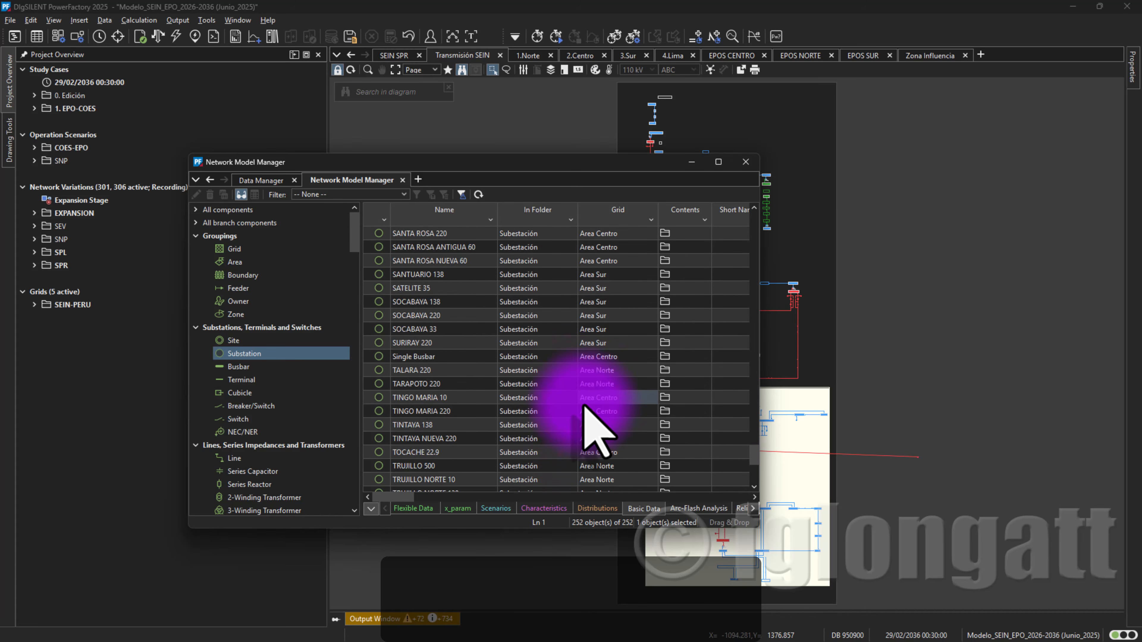
{"action": "scroll", "coordinate": [586, 359], "scroll_direction": "up", "scroll_amount": 10}
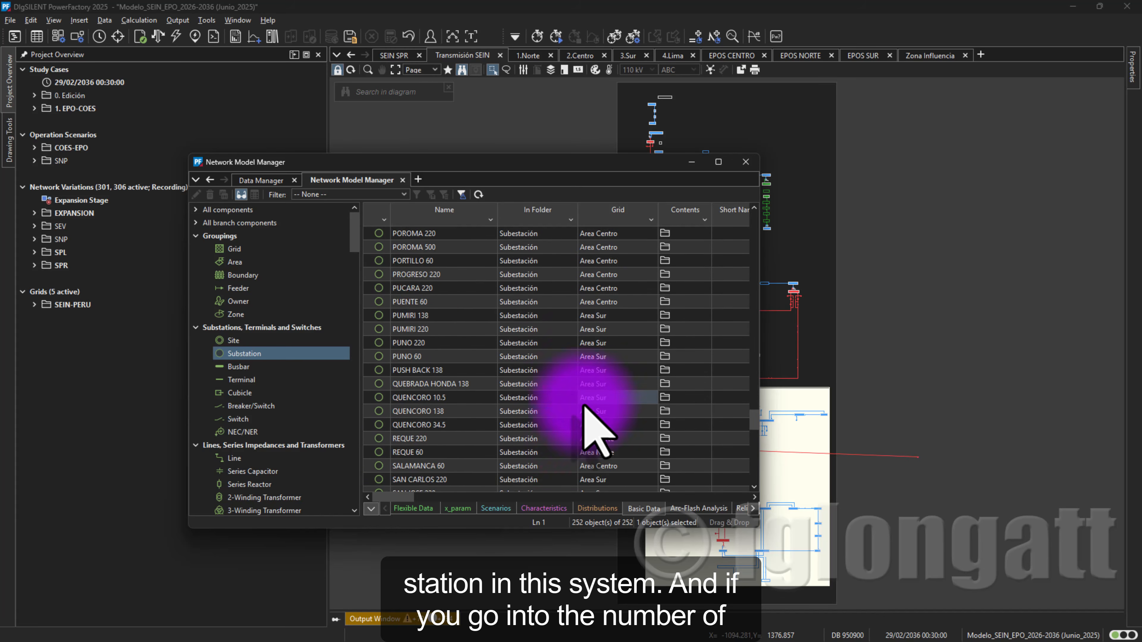
{"action": "left_click", "coordinate": [289, 368]}
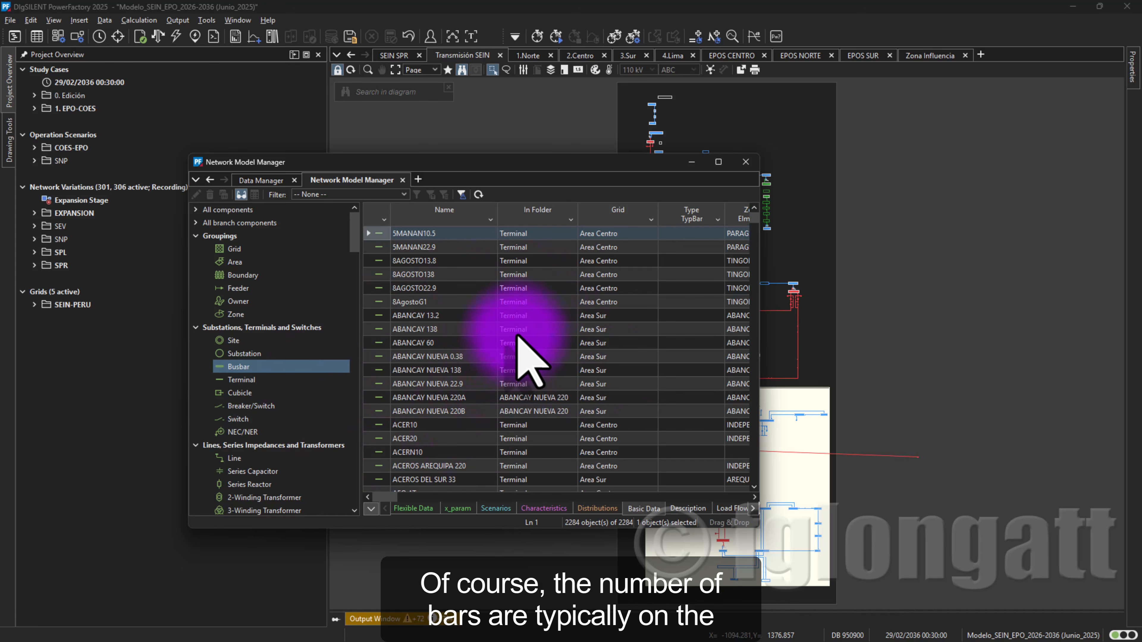
{"action": "left_click", "coordinate": [693, 163]}
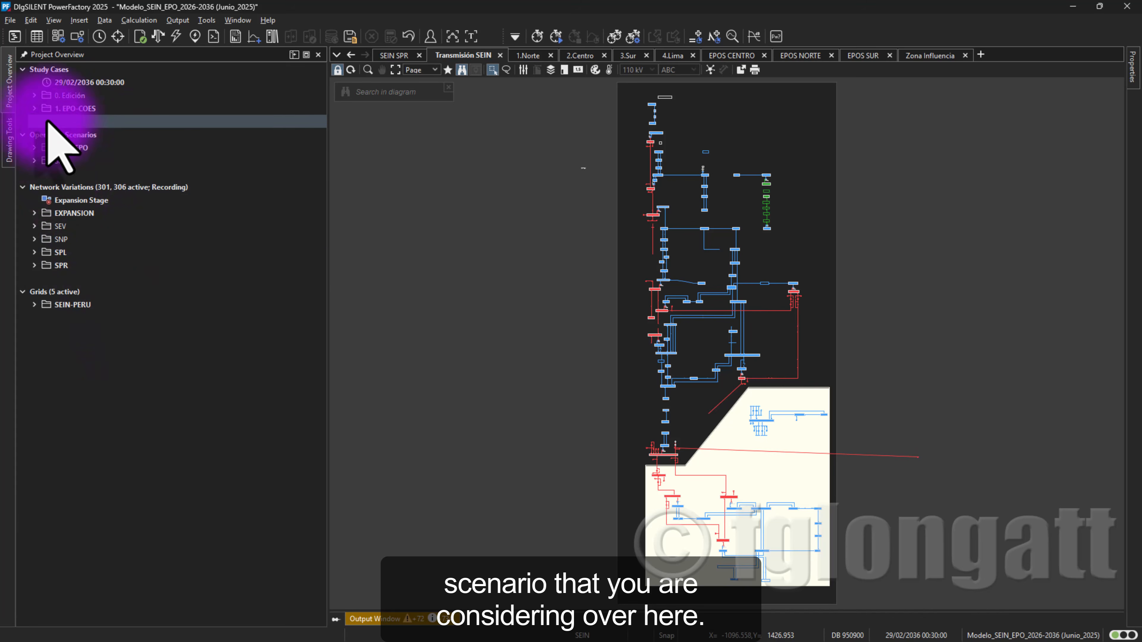
- Expand the 1. EPO-COES study cases and view the 1.Norte, 2.Centro, 3.Sur and 4.Lima single line diagrams
{"action": "left_click", "coordinate": [36, 108]}
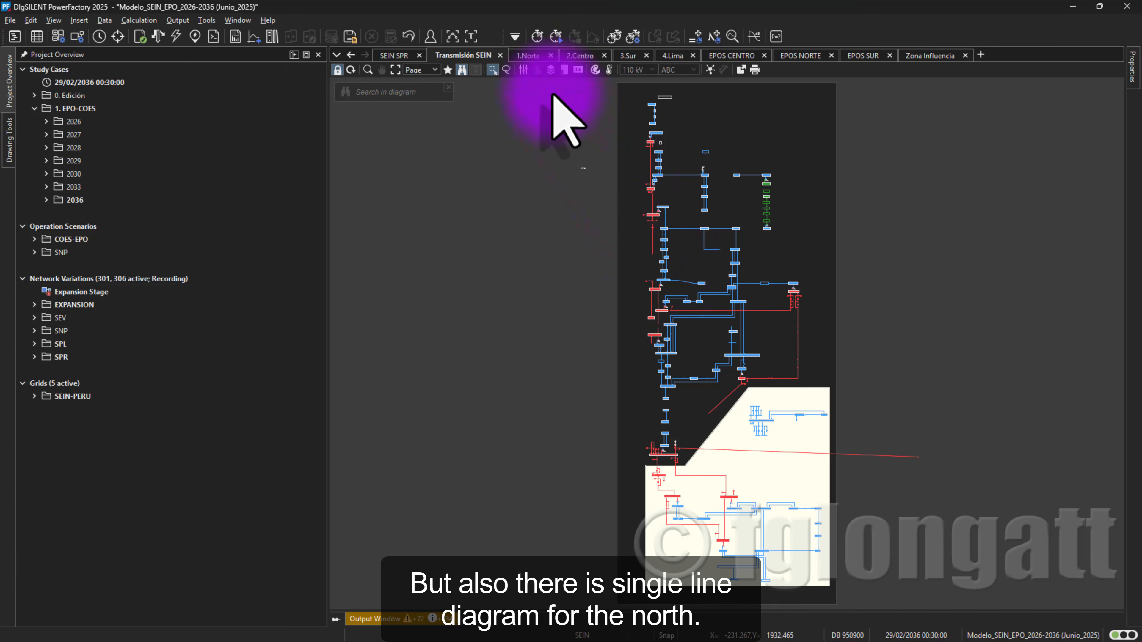
{"action": "left_click", "coordinate": [535, 57]}
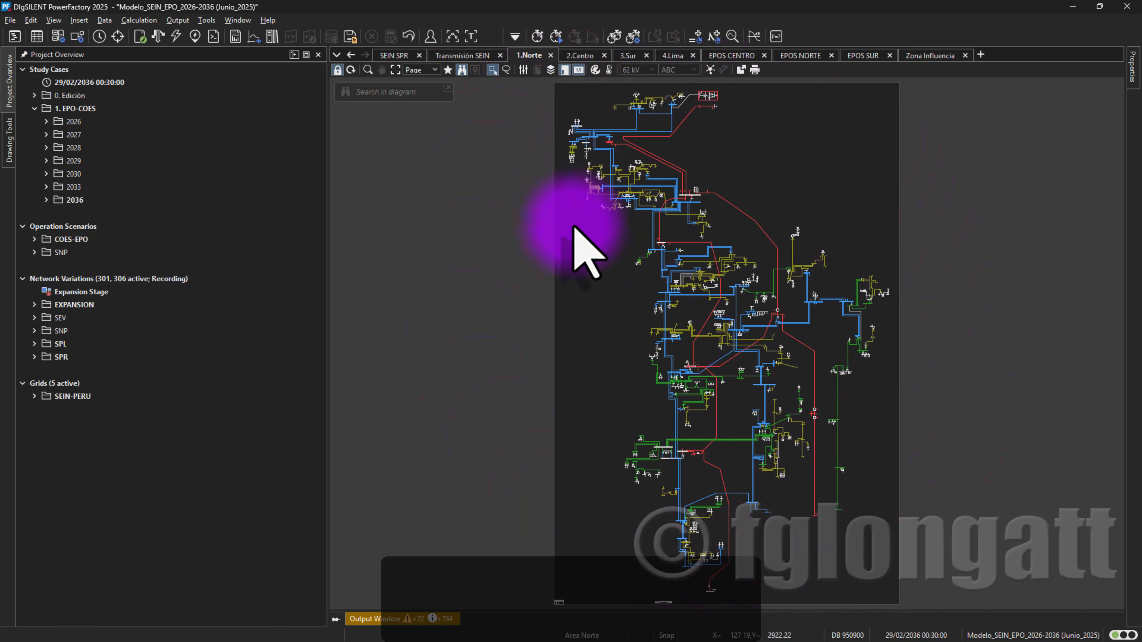
{"action": "left_click", "coordinate": [576, 56]}
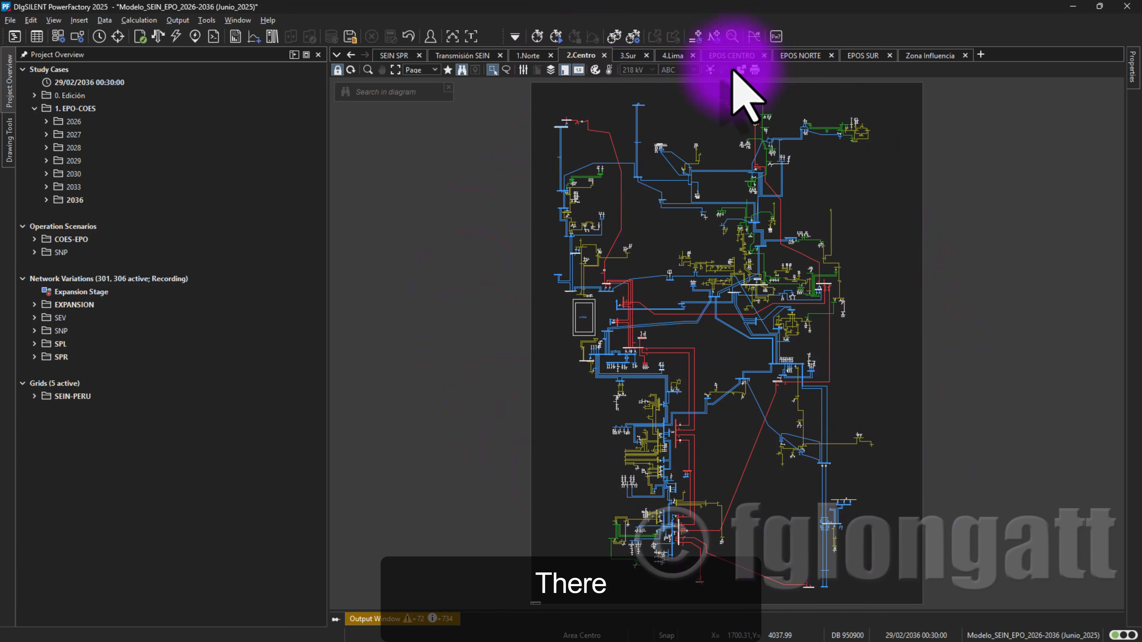
{"action": "left_click", "coordinate": [629, 55]}
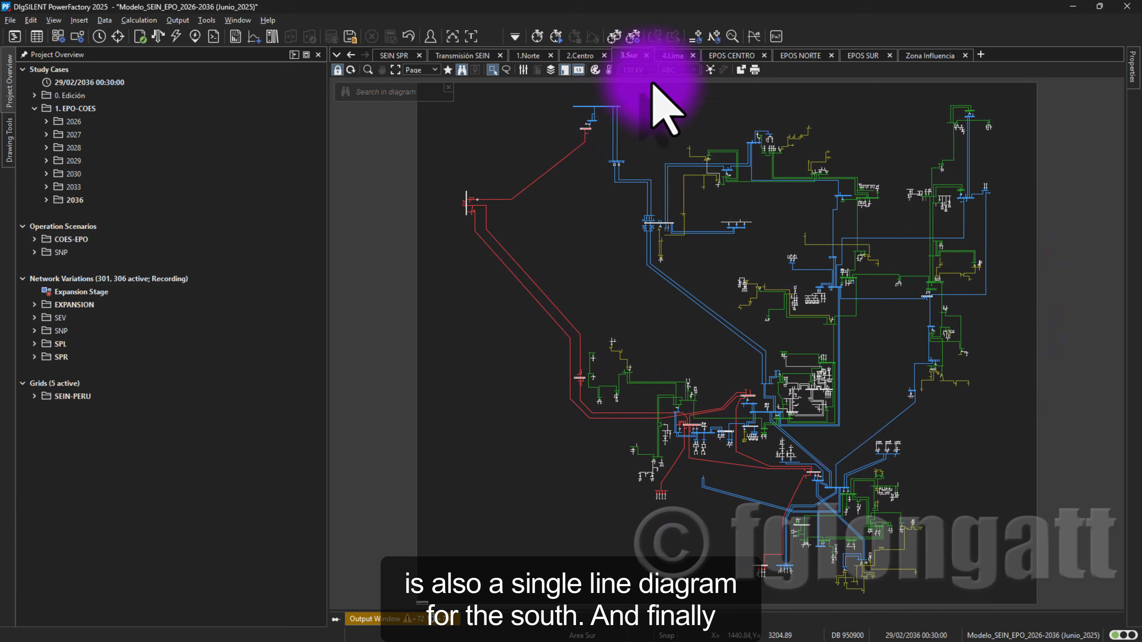
{"action": "left_click", "coordinate": [673, 56]}
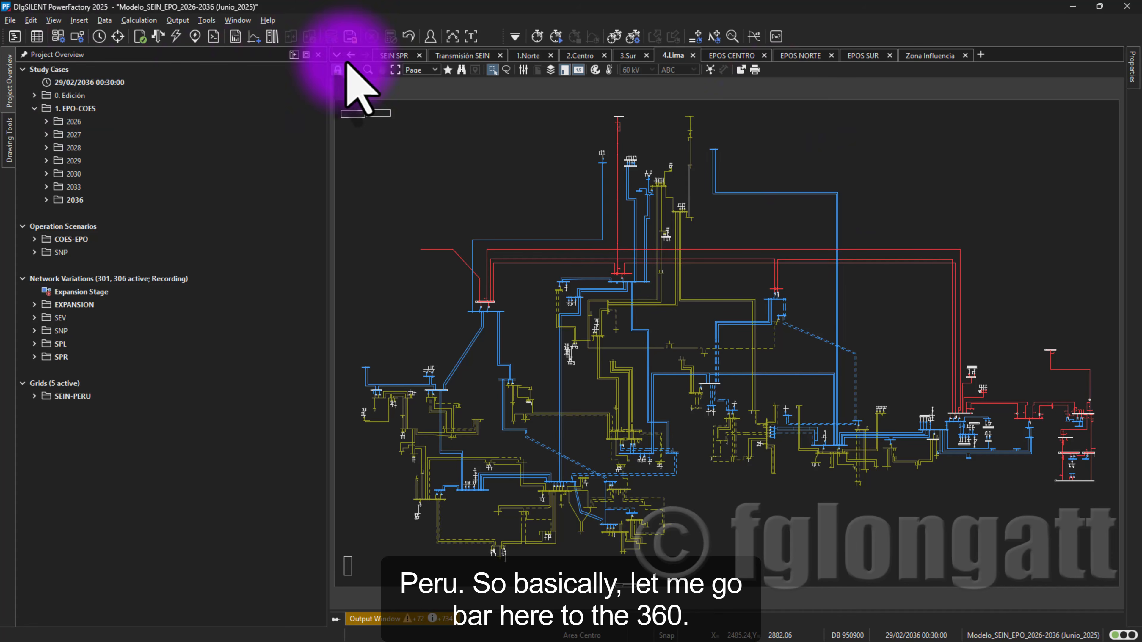
- Return to the Transmisión SEIN diagram and execute the load flow calculation
{"action": "left_click", "coordinate": [454, 56]}
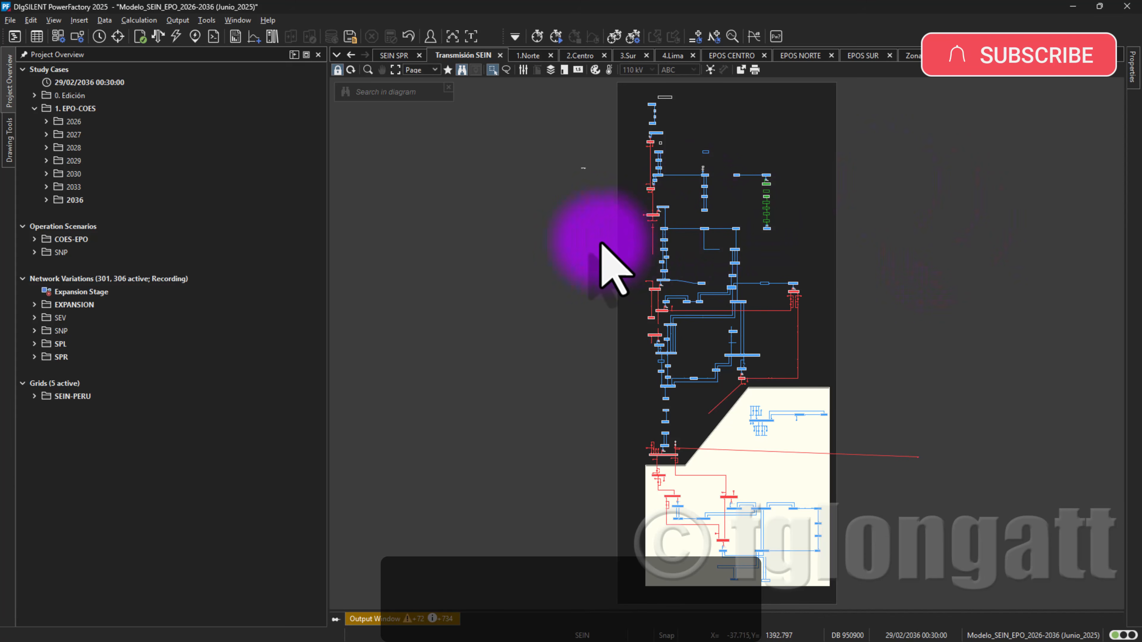
{"action": "scroll", "coordinate": [616, 281], "scroll_direction": "up", "scroll_amount": 4}
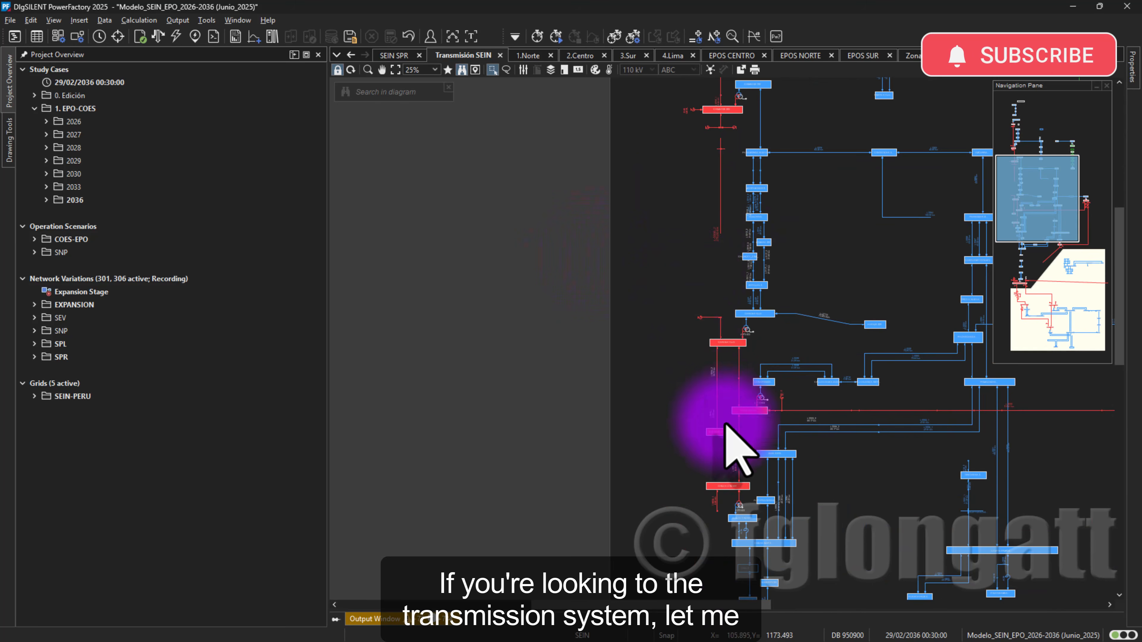
{"action": "left_click_drag", "start_coordinate": [754, 605], "coordinate": [838, 607]}
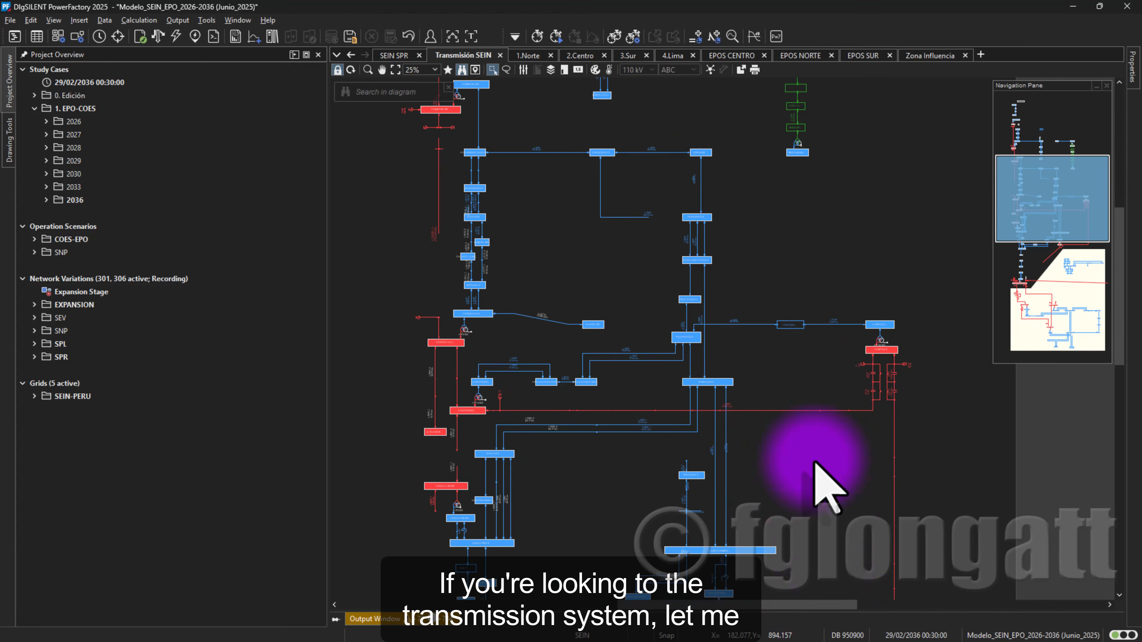
{"action": "scroll", "coordinate": [798, 378], "scroll_direction": "up", "scroll_amount": 3}
{"action": "scroll", "coordinate": [804, 373], "scroll_direction": "up", "scroll_amount": 2}
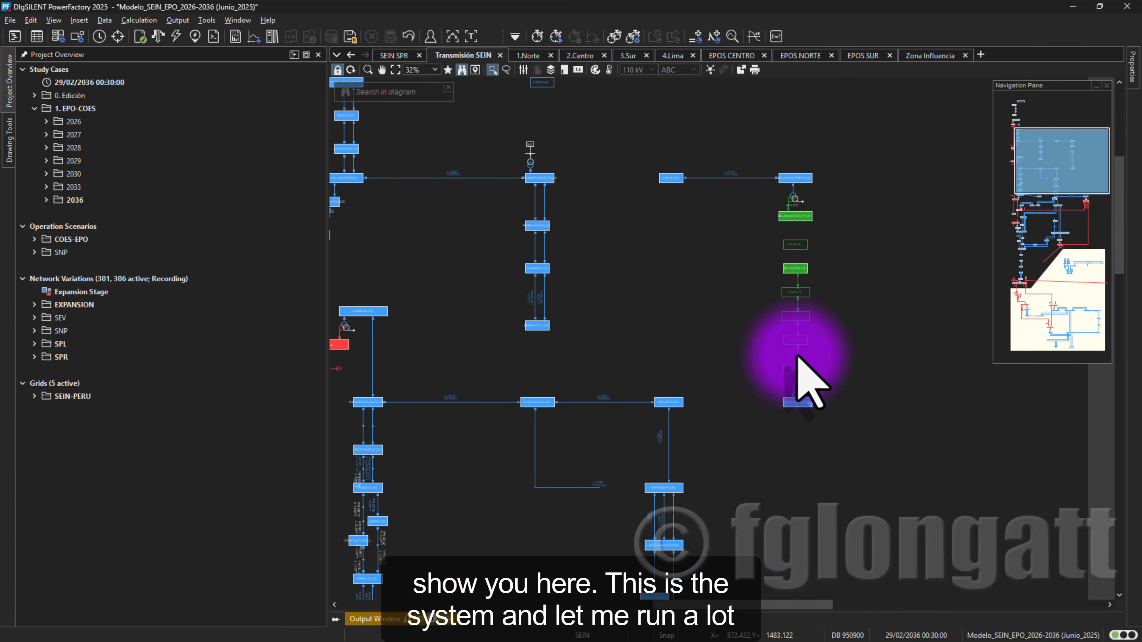
{"action": "scroll", "coordinate": [798, 376], "scroll_direction": "down", "scroll_amount": 3}
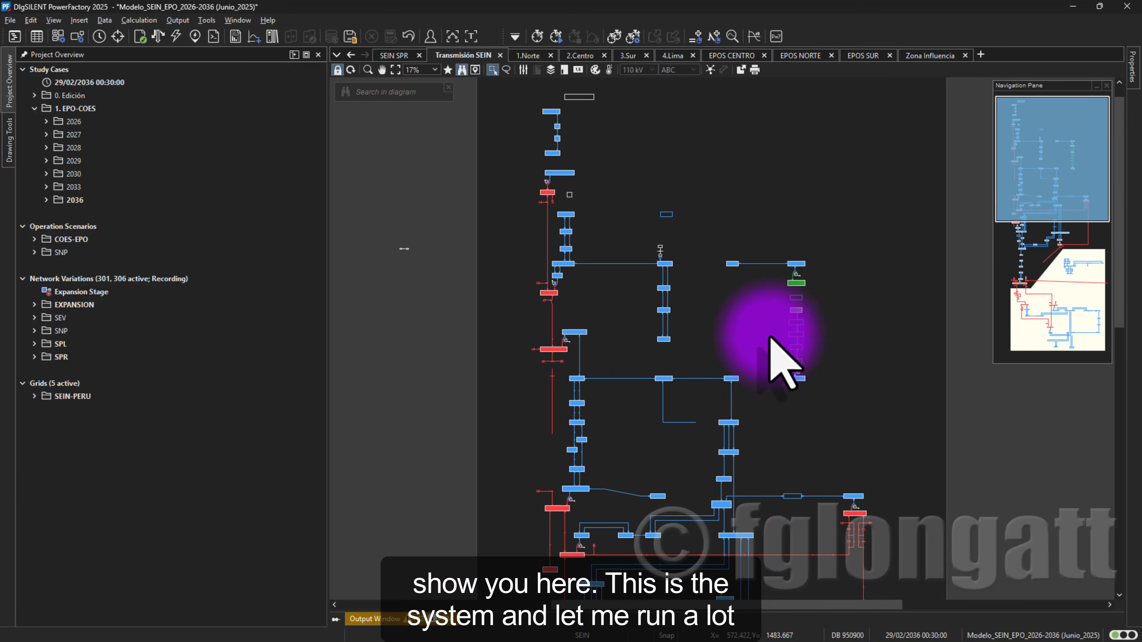
{"action": "left_click", "coordinate": [158, 36]}
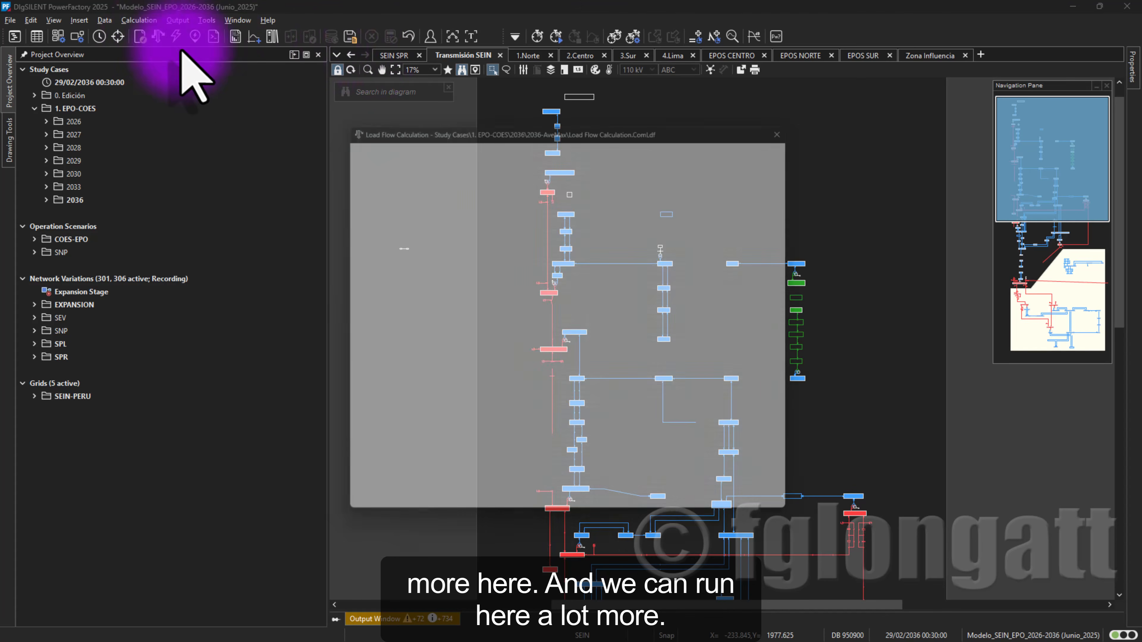
{"action": "left_click", "coordinate": [769, 151]}
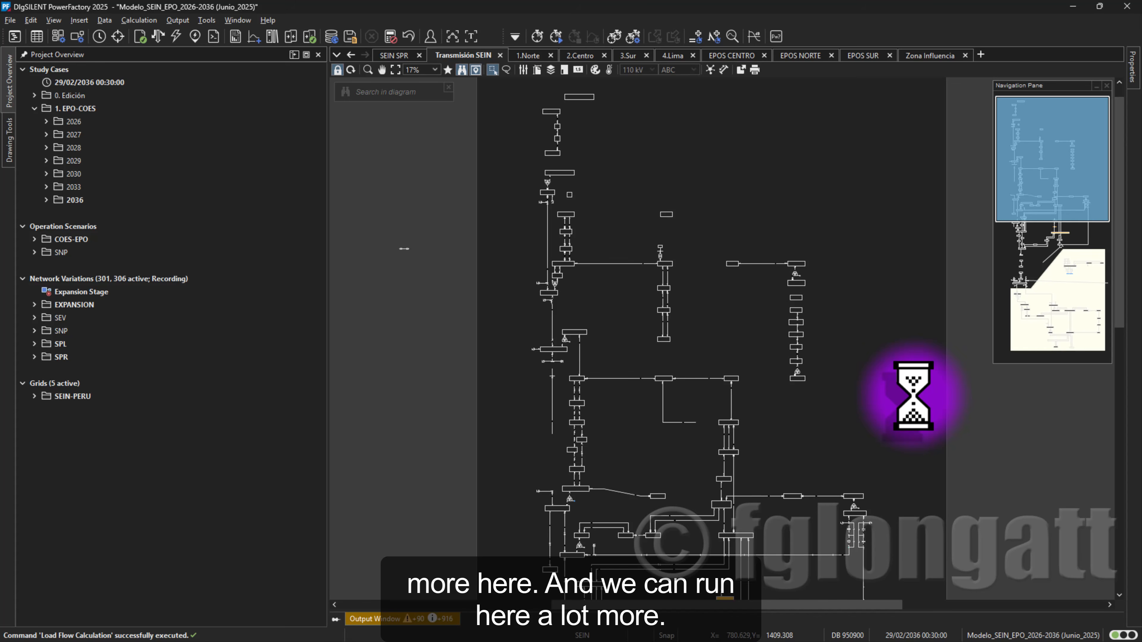
- Locate the HUAYUCACHI 220 busbar in the transmission diagram and inspect its basic data without changing it
{"action": "scroll", "coordinate": [912, 396], "scroll_direction": "down", "scroll_amount": 2}
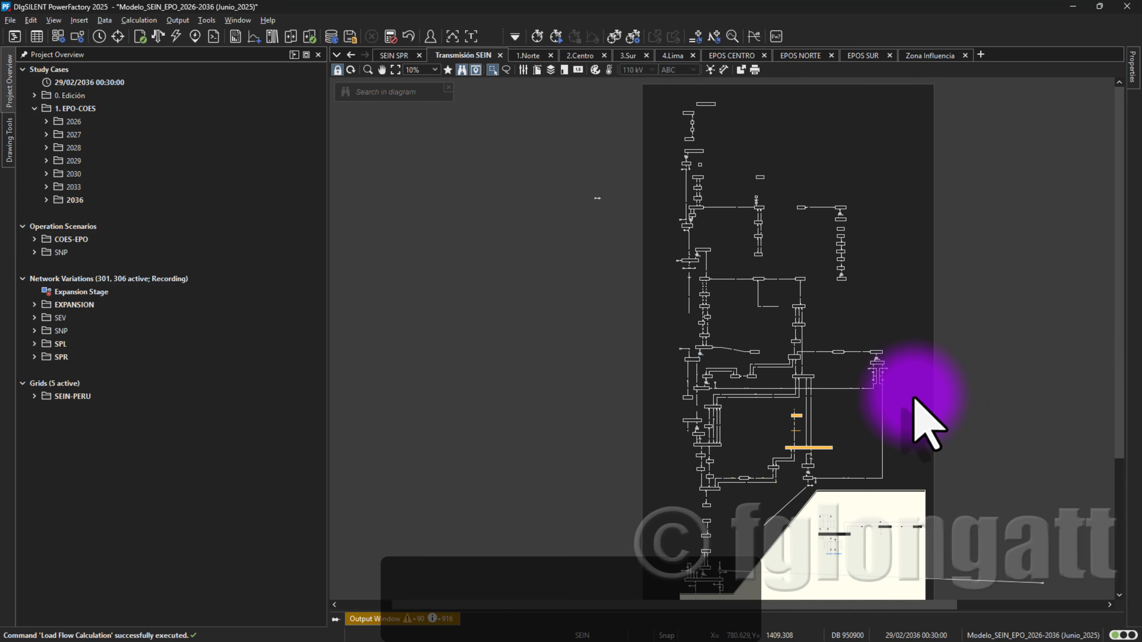
{"action": "scroll", "coordinate": [915, 399], "scroll_direction": "up", "scroll_amount": 4}
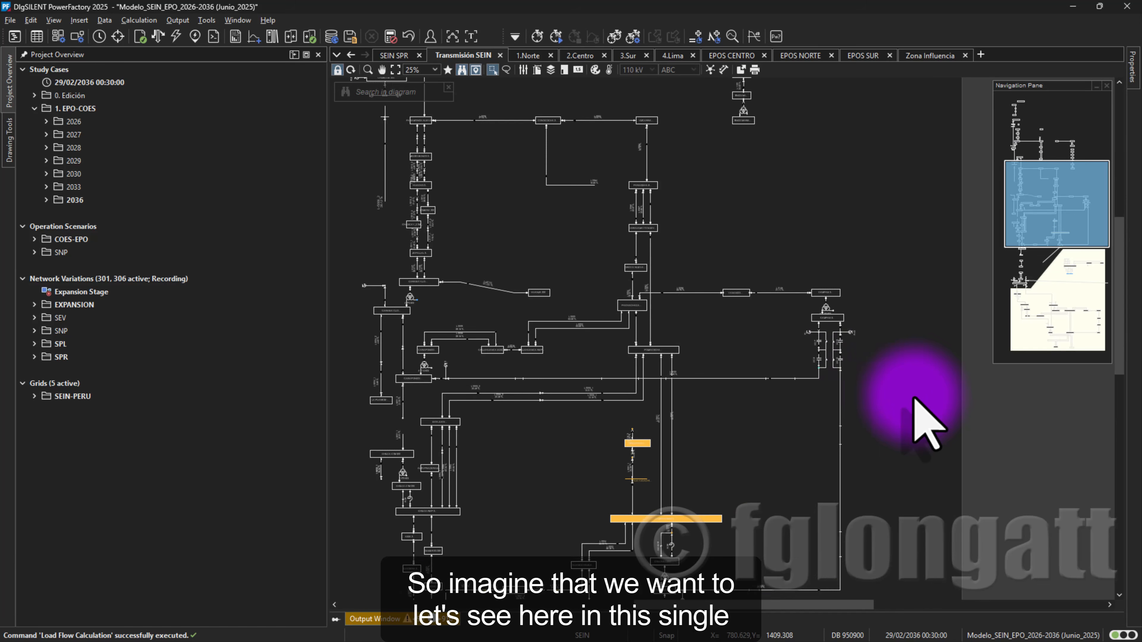
{"action": "scroll", "coordinate": [915, 398], "scroll_direction": "up", "scroll_amount": 2}
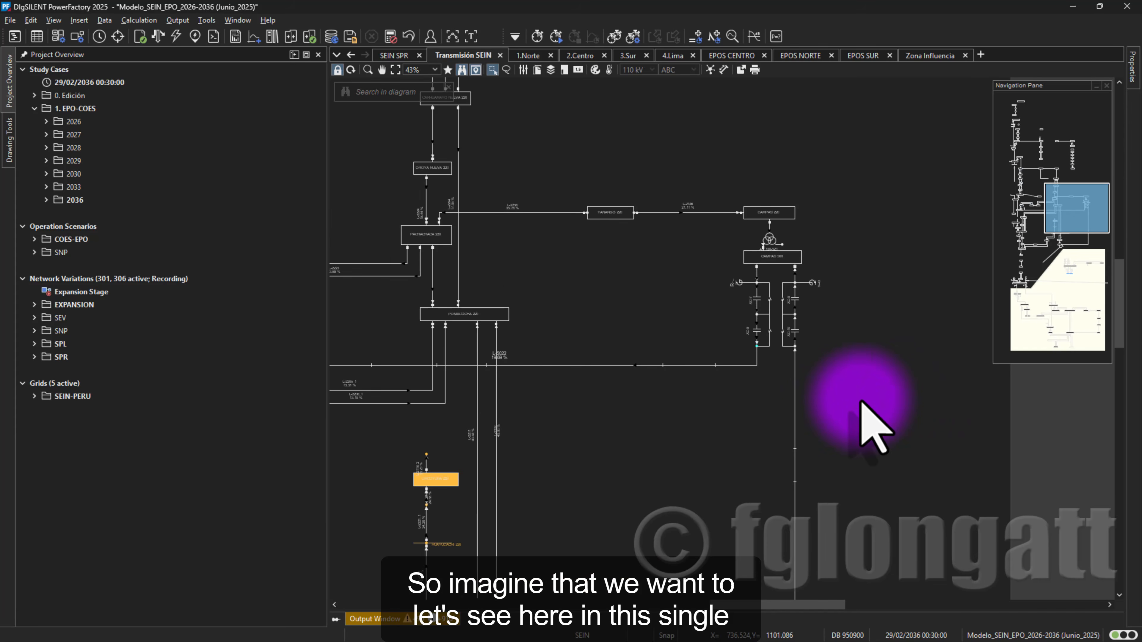
{"action": "scroll", "coordinate": [807, 620], "scroll_direction": "down", "scroll_amount": 2}
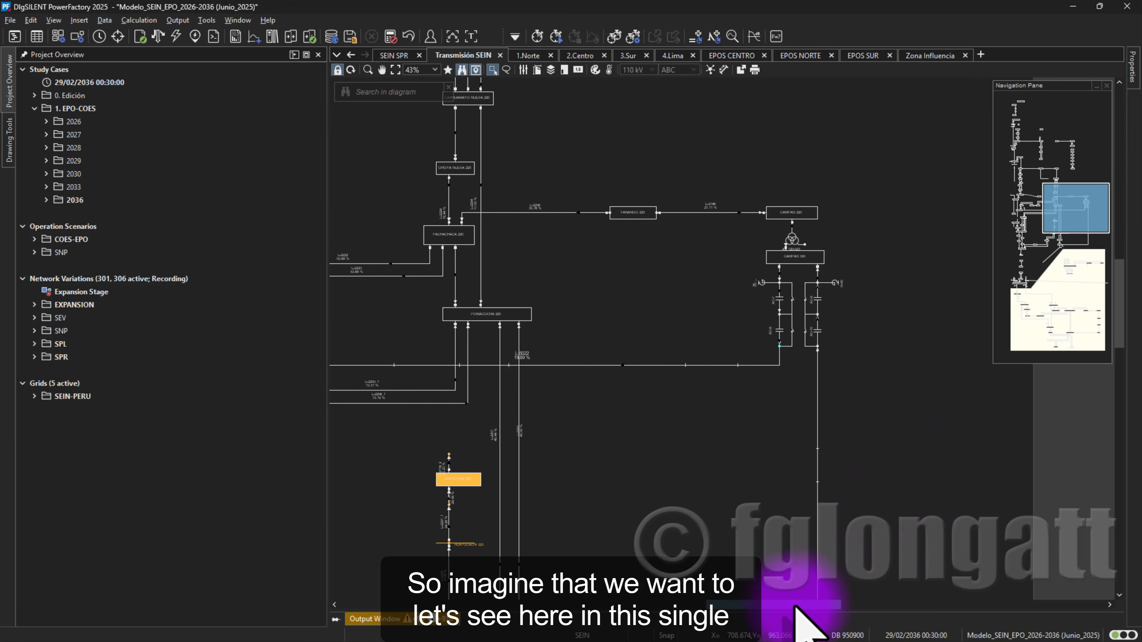
{"action": "scroll", "coordinate": [668, 543], "scroll_direction": "up", "scroll_amount": 2}
{"action": "scroll", "coordinate": [641, 512], "scroll_direction": "down", "scroll_amount": 1}
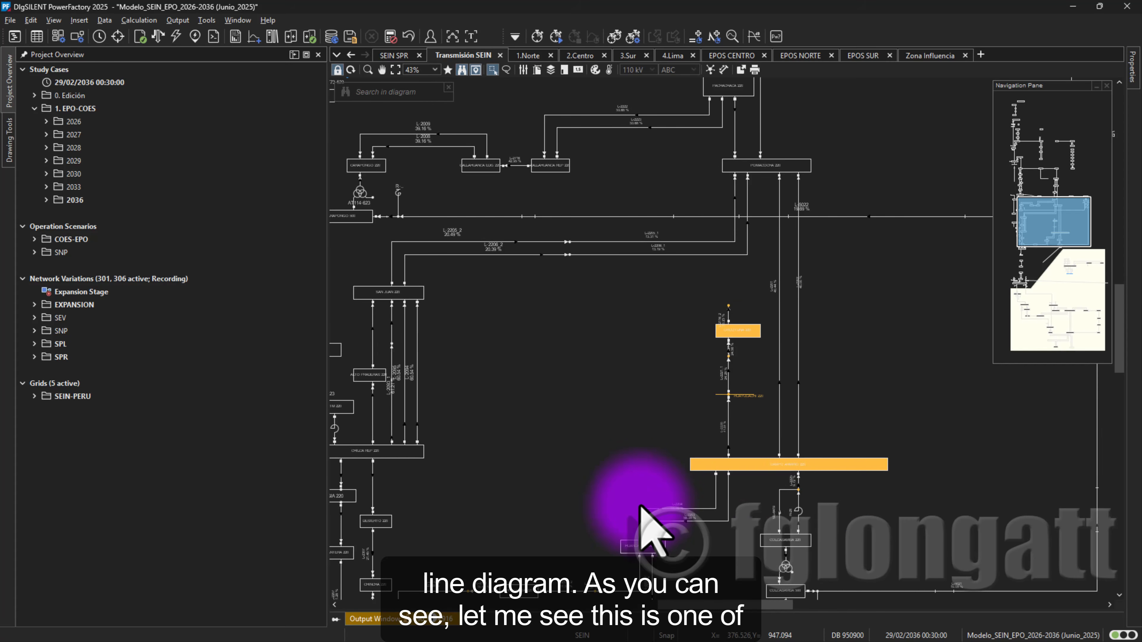
{"action": "scroll", "coordinate": [695, 423], "scroll_direction": "up", "scroll_amount": 4}
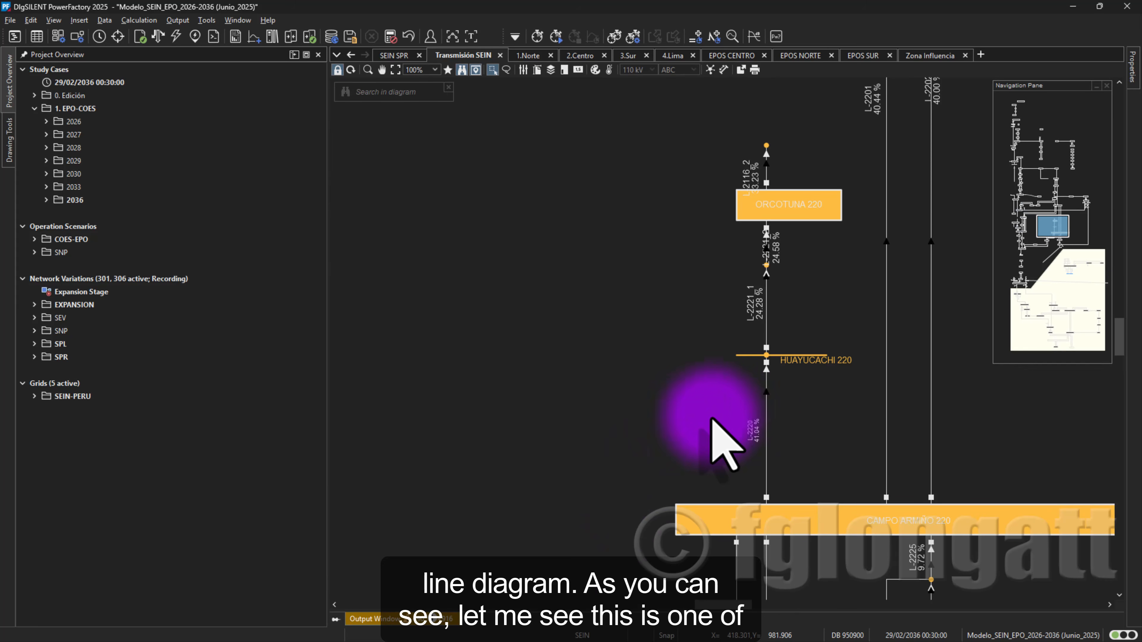
{"action": "double_click", "coordinate": [781, 359]}
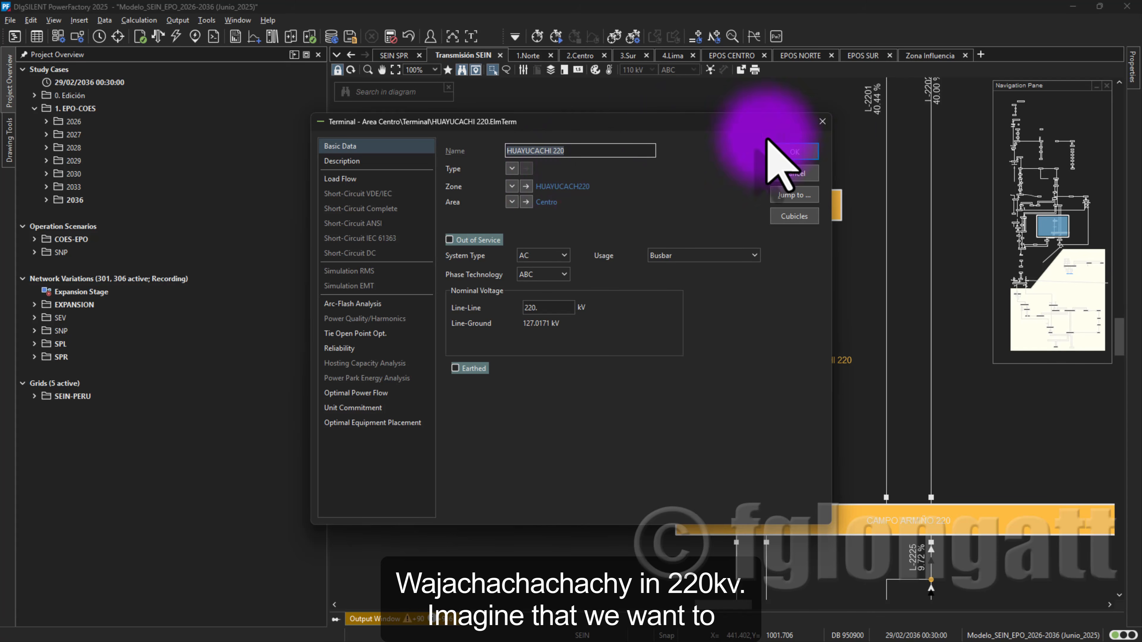
{"action": "left_click", "coordinate": [820, 126]}
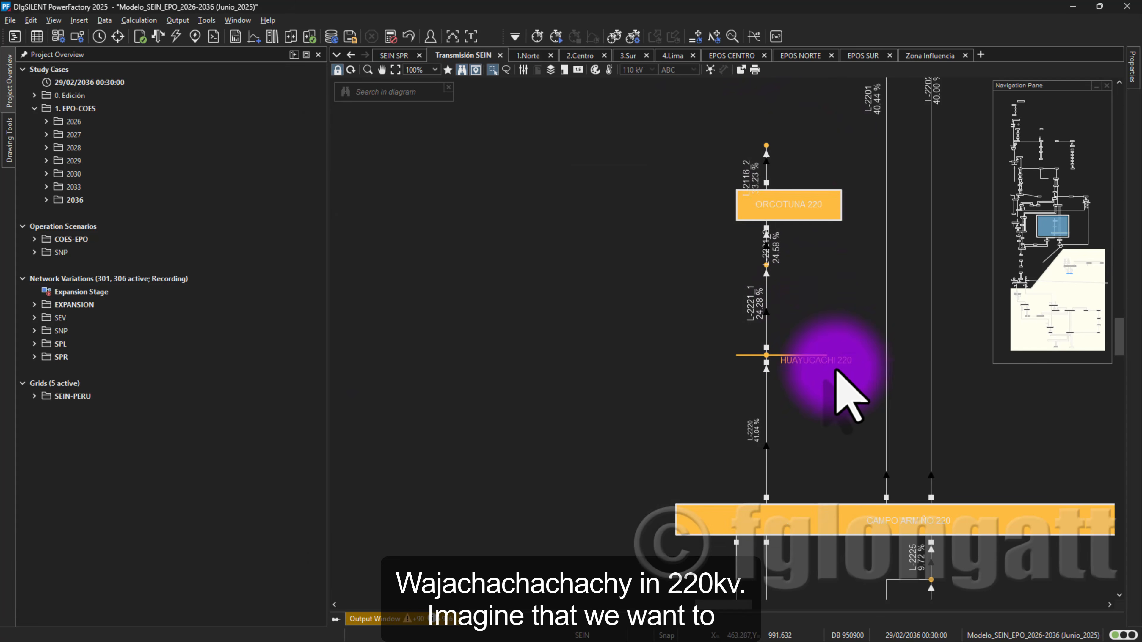
- Select the ORCOTUNA 220 substation with its connected lines, and unfreeze the Transmisión SEIN diagram for editing
{"action": "left_click_drag", "start_coordinate": [705, 144], "coordinate": [781, 342]}
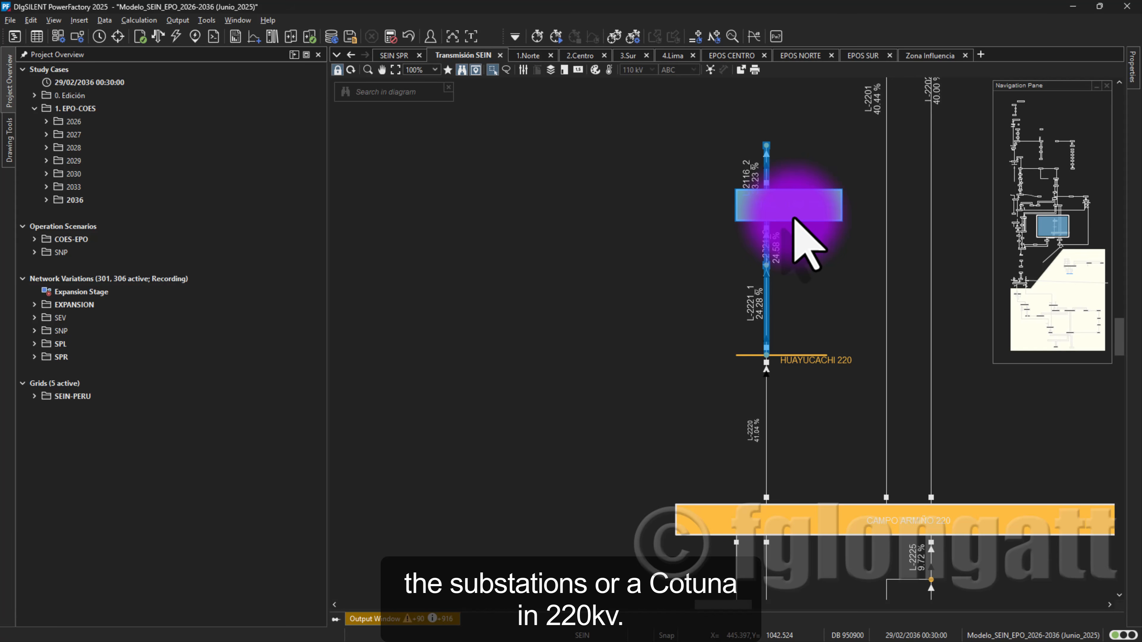
{"action": "left_click", "coordinate": [817, 265]}
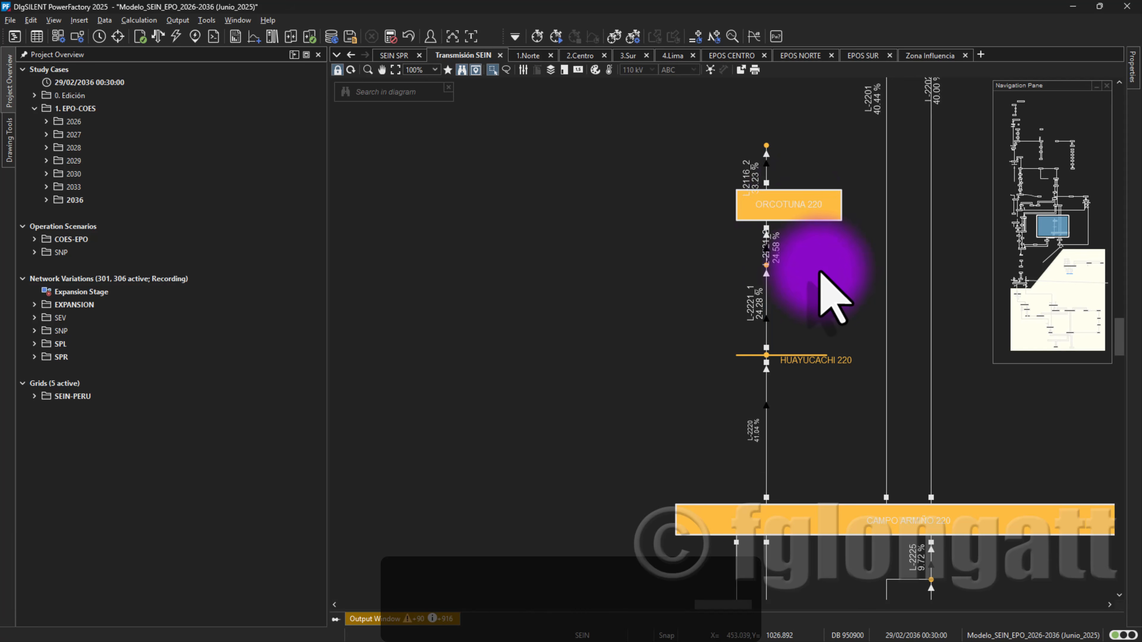
{"action": "left_click_drag", "start_coordinate": [709, 134], "coordinate": [823, 323]}
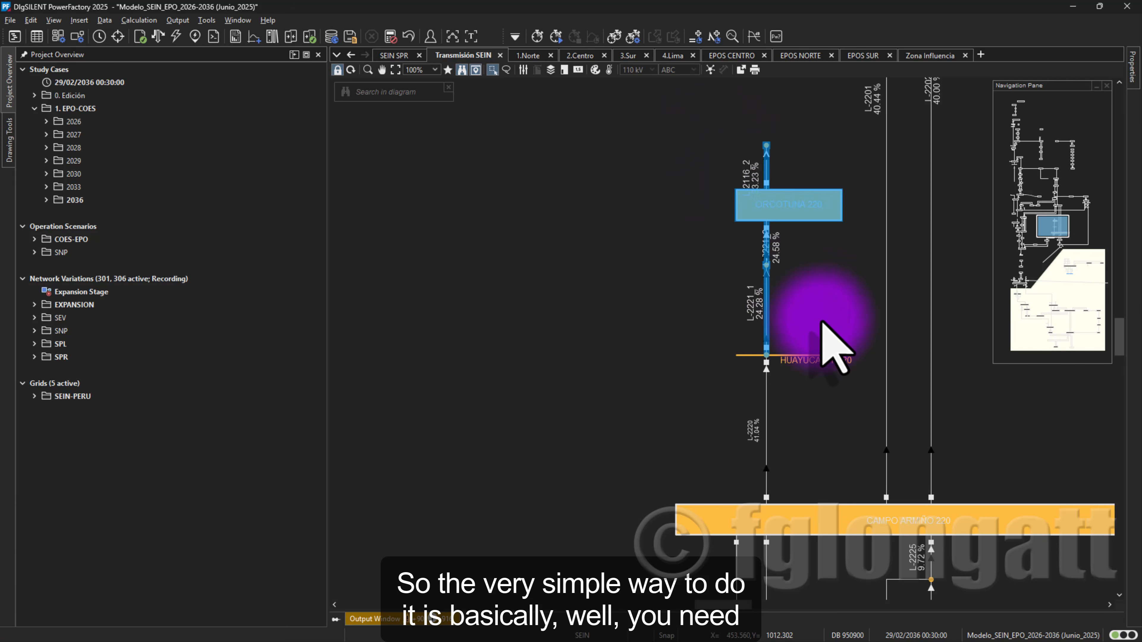
{"action": "left_click", "coordinate": [336, 70]}
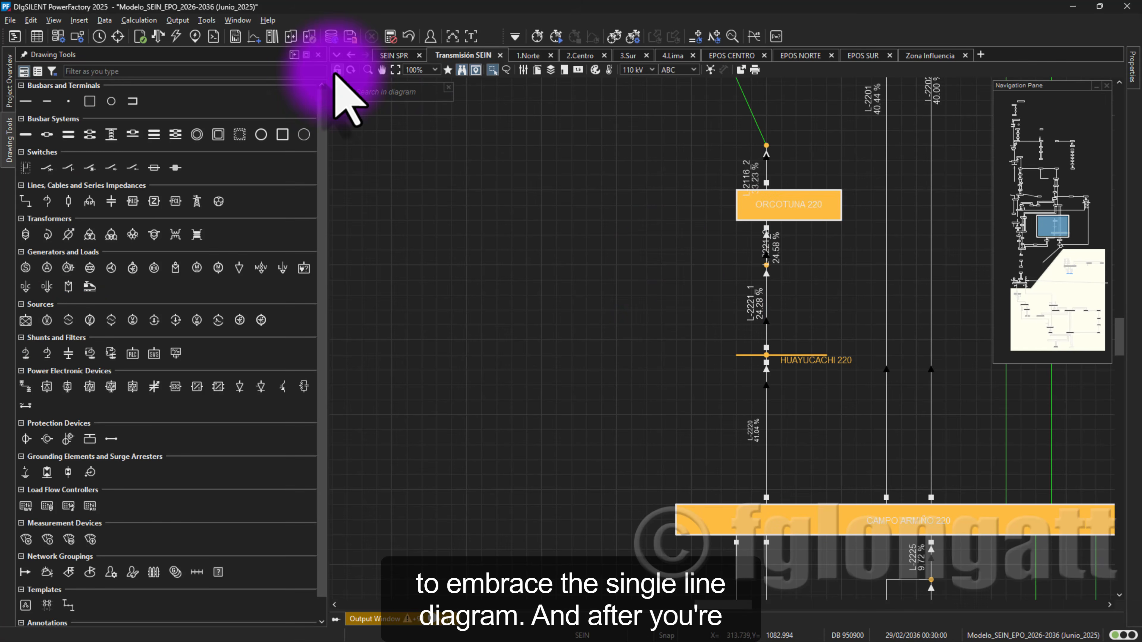
{"action": "scroll", "coordinate": [684, 215], "scroll_direction": "up", "scroll_amount": 1}
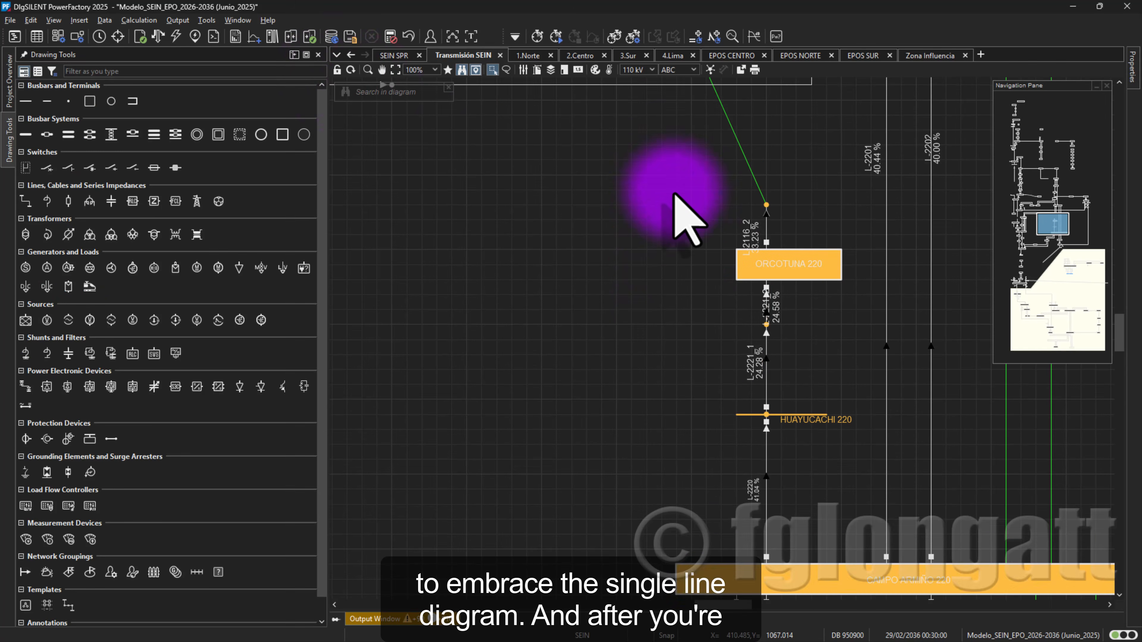
{"action": "scroll", "coordinate": [674, 194], "scroll_direction": "down", "scroll_amount": 1}
{"action": "left_click_drag", "start_coordinate": [668, 119], "coordinate": [832, 328]}
{"action": "right_click", "coordinate": [800, 245]}
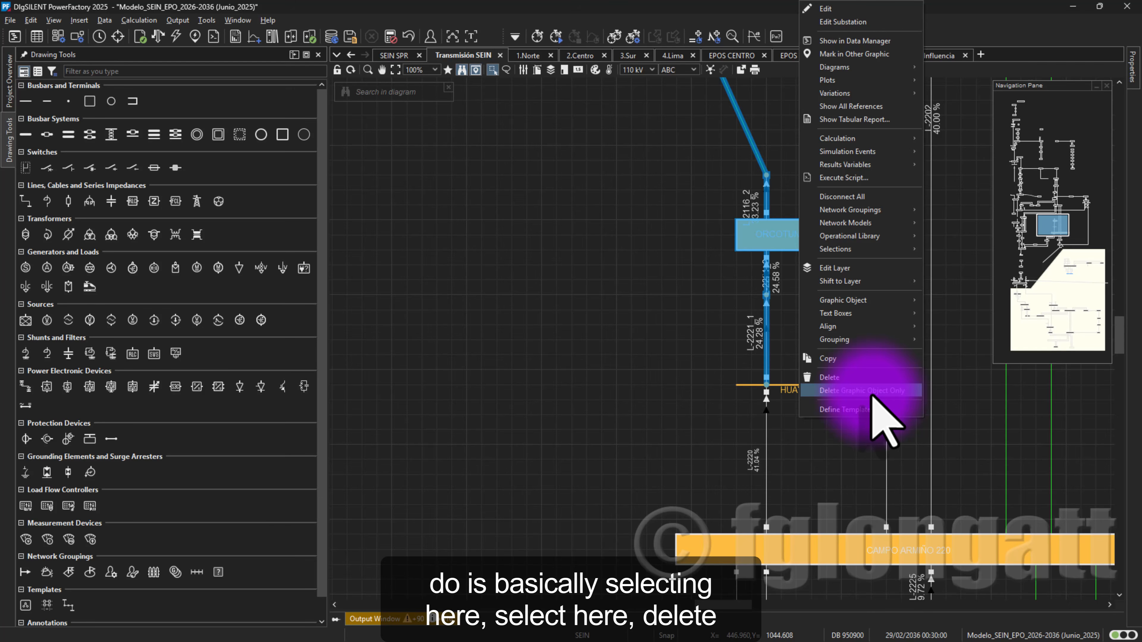
{"action": "left_click", "coordinate": [818, 439]}
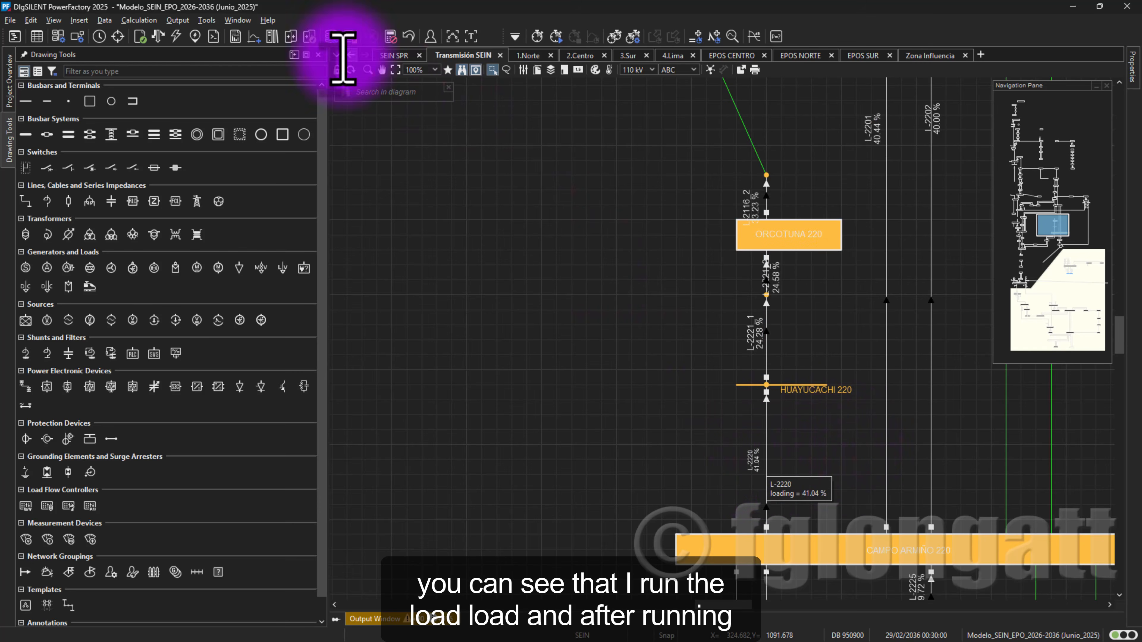
- Execute the balanced, positive sequence AC load flow calculation for the Transmisión SEIN diagram
{"action": "left_click", "coordinate": [175, 36]}
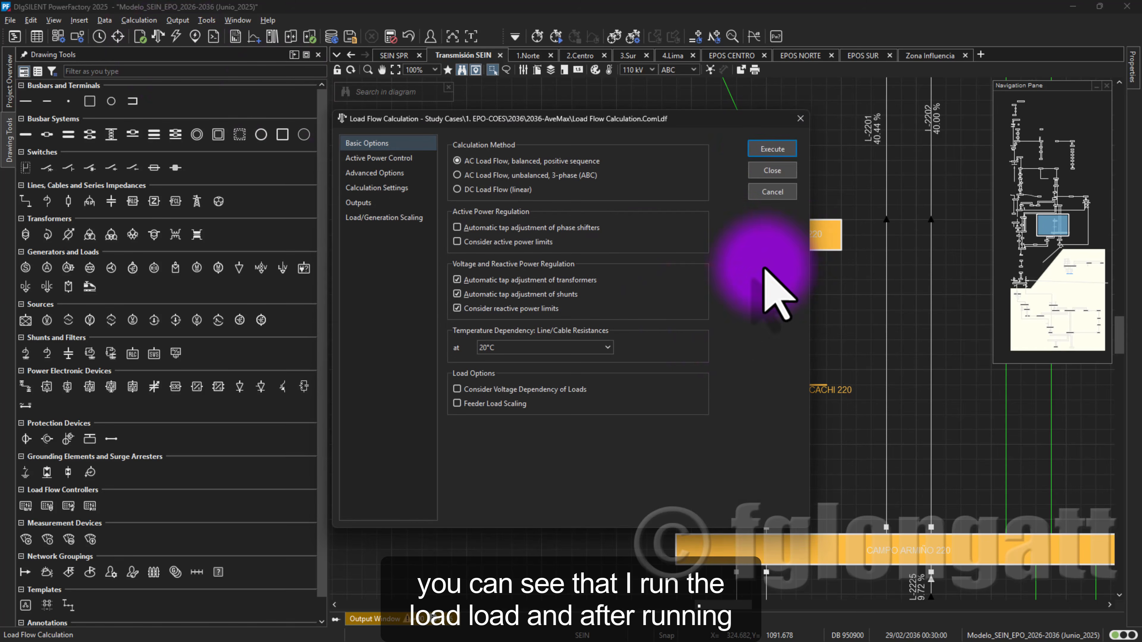
{"action": "left_click", "coordinate": [779, 152]}
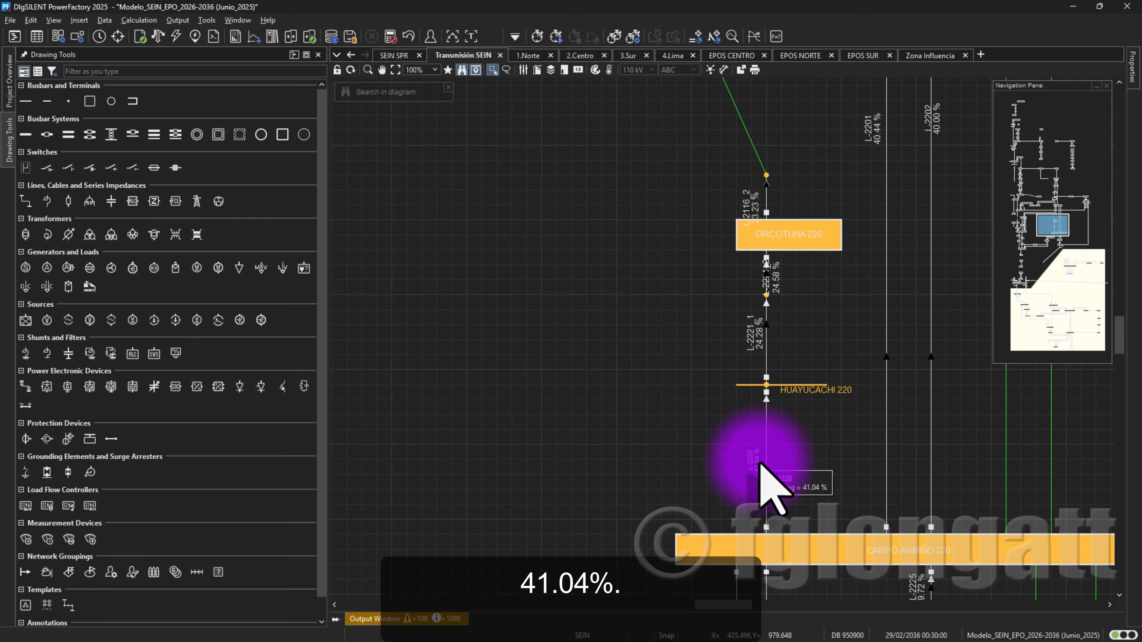
- Delete only the graphic objects of the ORCOTUNA 220 substation and its connected lines, keeping their grid data
{"action": "left_click_drag", "start_coordinate": [677, 133], "coordinate": [812, 340]}
{"action": "right_click", "coordinate": [799, 247]}
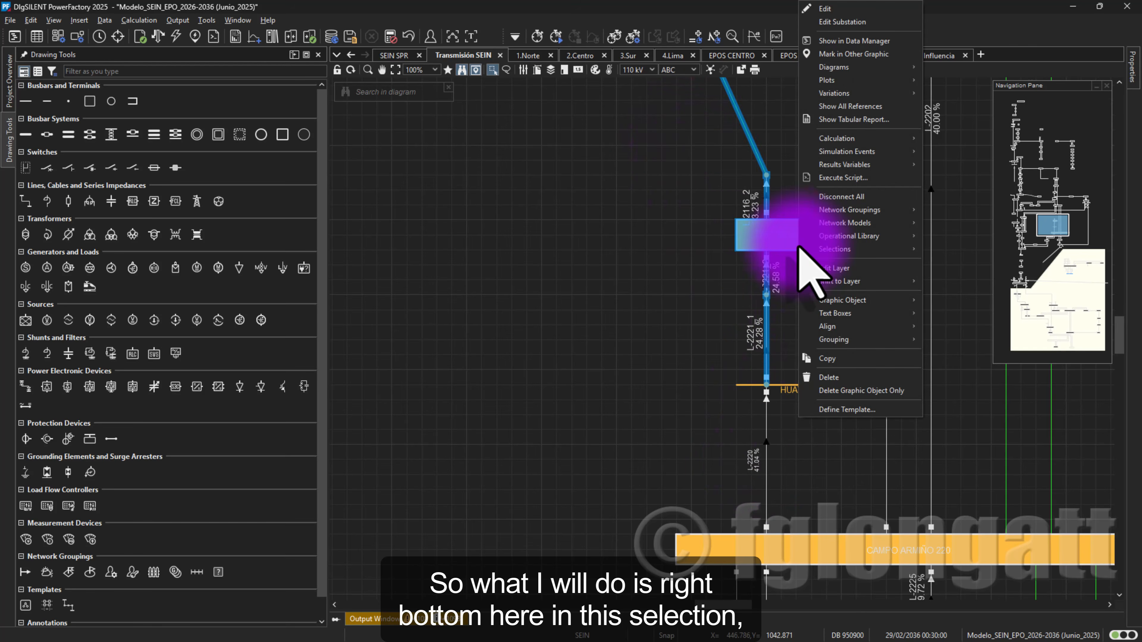
{"action": "left_click", "coordinate": [867, 391]}
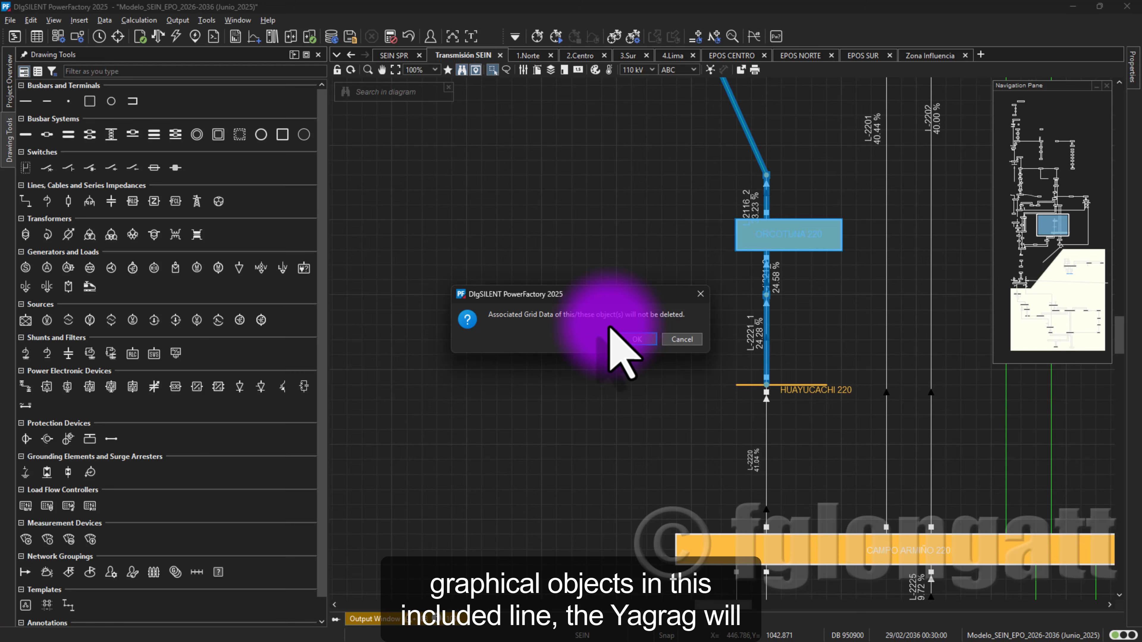
{"action": "left_click", "coordinate": [636, 340]}
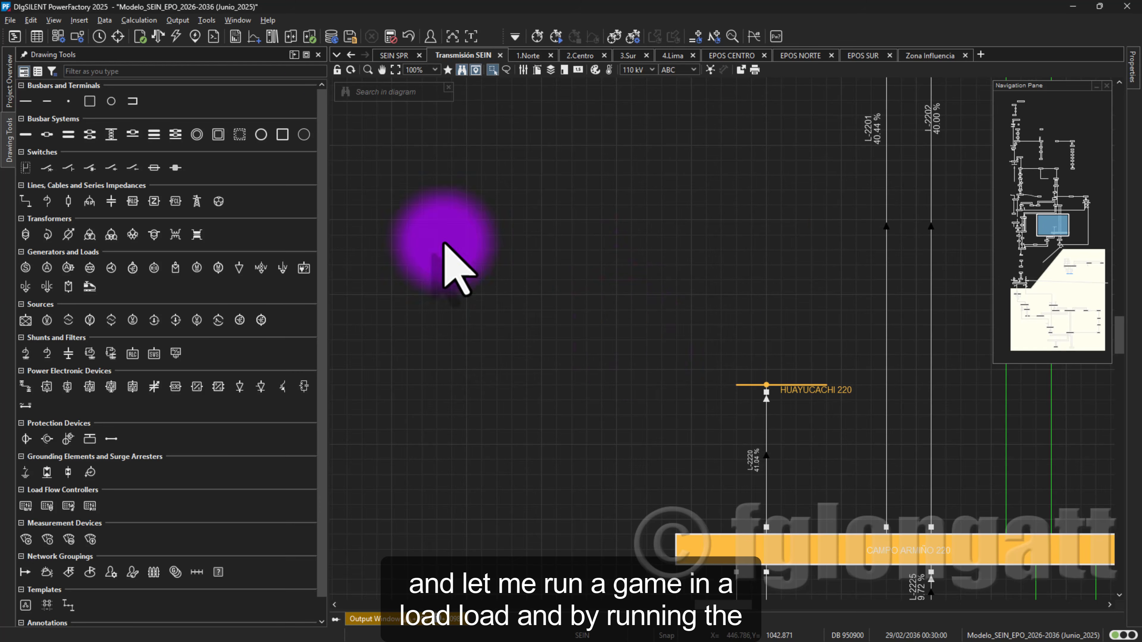
- Run the load flow calculation again with the ORCOTUNA 220 graphics removed and check the loading of line L-2220
{"action": "left_click", "coordinate": [175, 35]}
{"action": "left_click", "coordinate": [781, 152]}
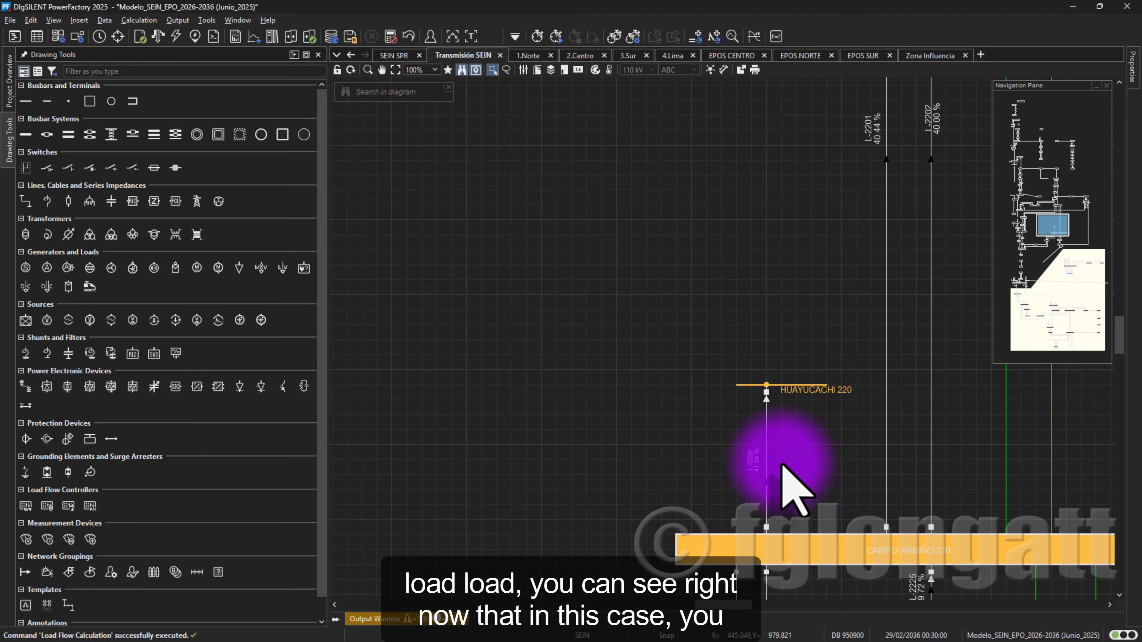
{"action": "mouse_move", "coordinate": [748, 473]}
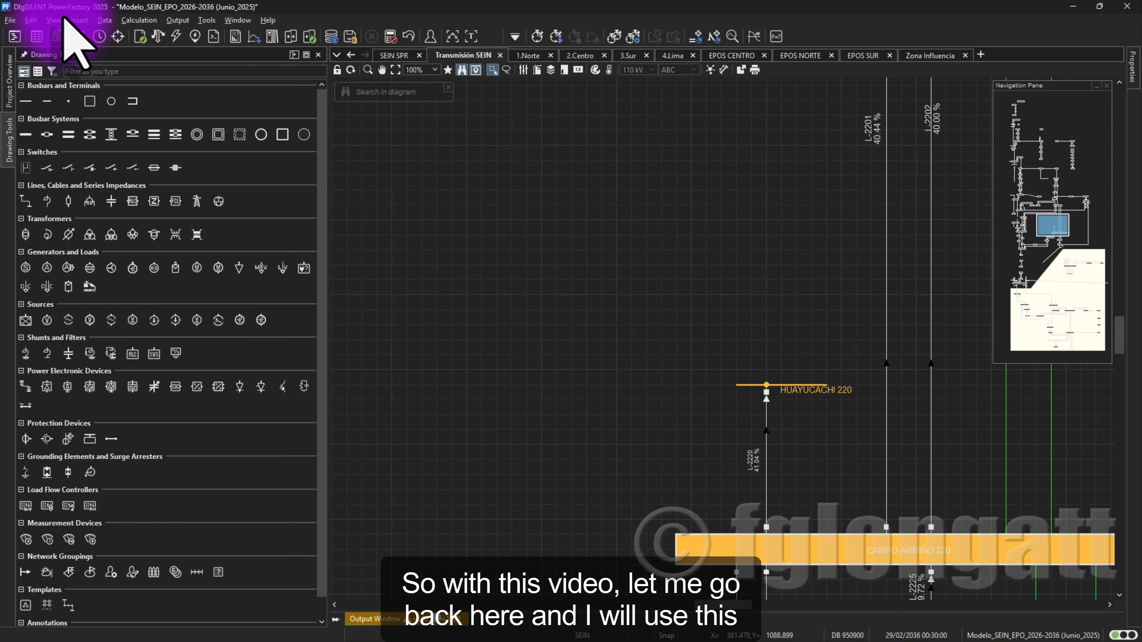
- Undo the graphic deletion of the ORCOTUNA 220 substation and its connected lines
{"action": "left_click", "coordinate": [32, 20]}
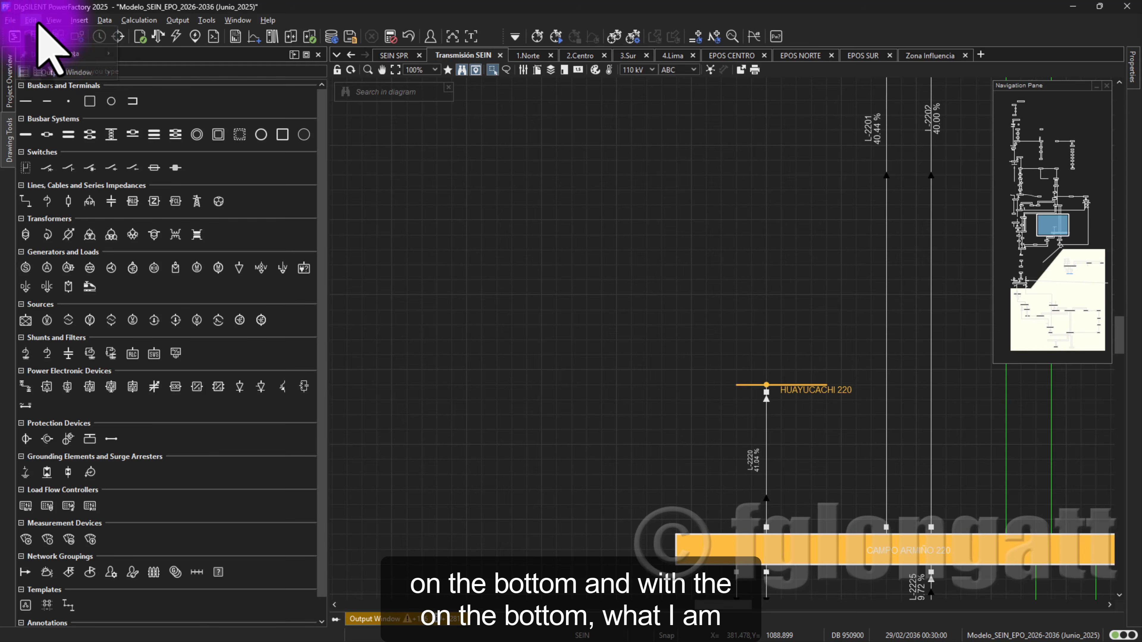
{"action": "left_click", "coordinate": [44, 35]}
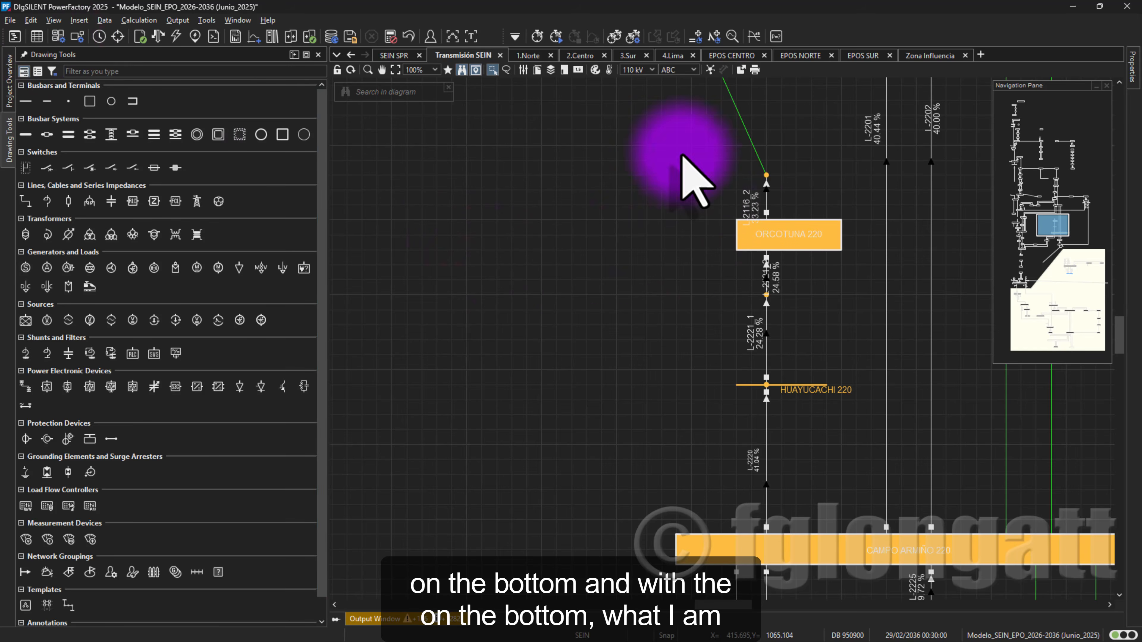